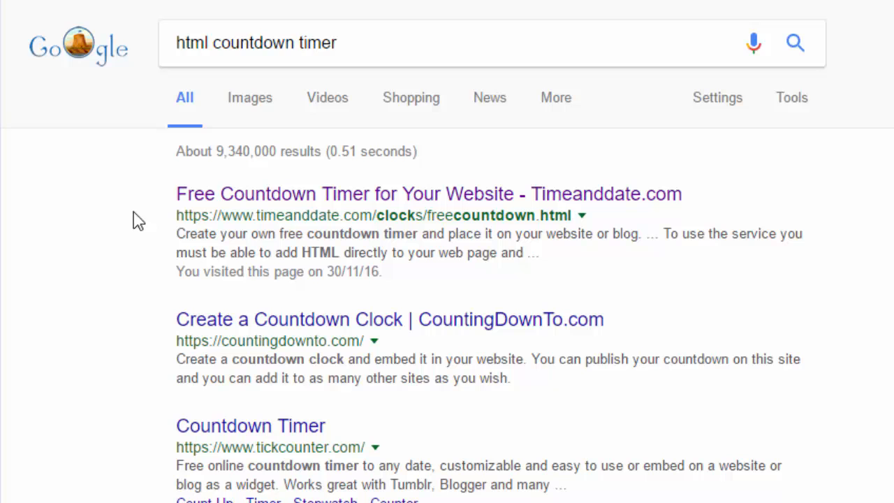
Open the Timeanddate.com free countdown timer page from the search results and go to its date and design form.
{"action": "left_click", "coordinate": [584, 201]}
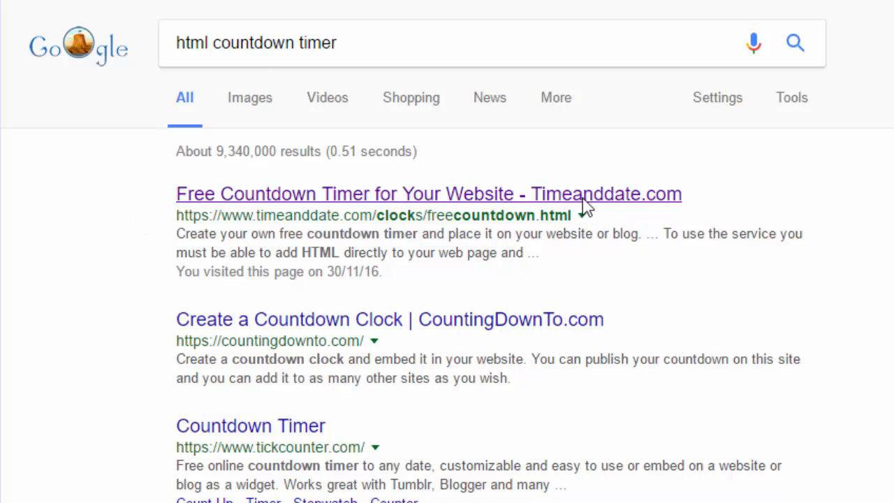
{"action": "scroll", "coordinate": [509, 174], "scroll_direction": "down", "scroll_amount": 1}
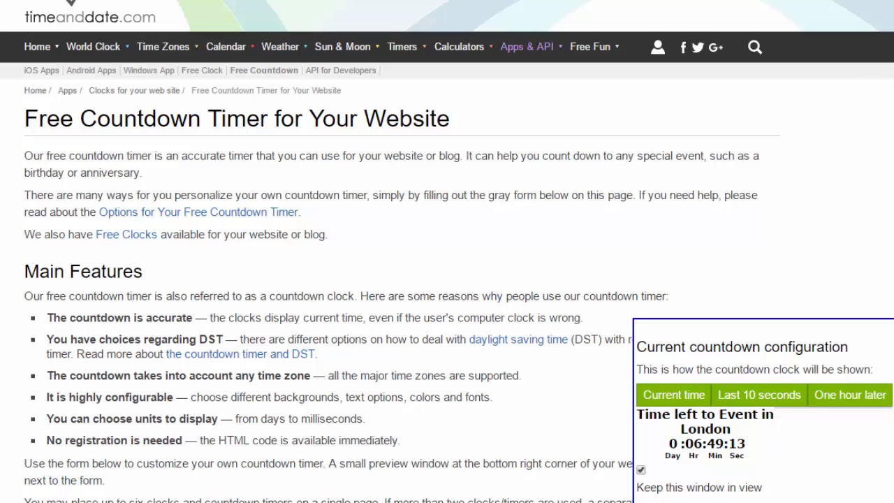
{"action": "scroll", "coordinate": [447, 252], "scroll_direction": "down", "scroll_amount": 5}
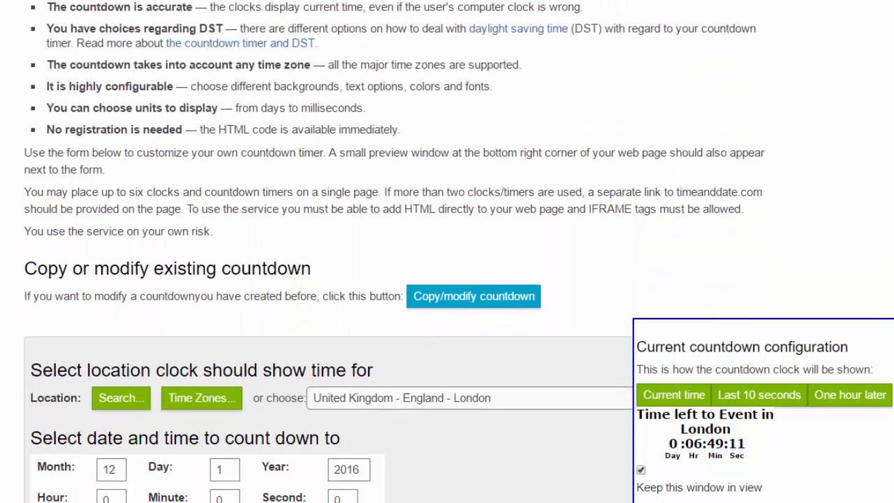
{"action": "scroll", "coordinate": [447, 252], "scroll_direction": "down", "scroll_amount": 1}
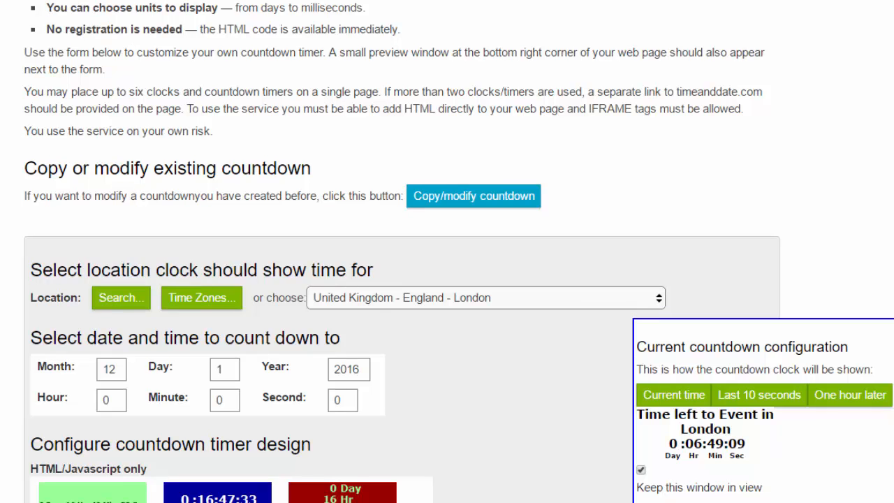
{"action": "scroll", "coordinate": [447, 251], "scroll_direction": "down", "scroll_amount": 2}
{"action": "scroll", "coordinate": [783, 171], "scroll_direction": "down", "scroll_amount": 3}
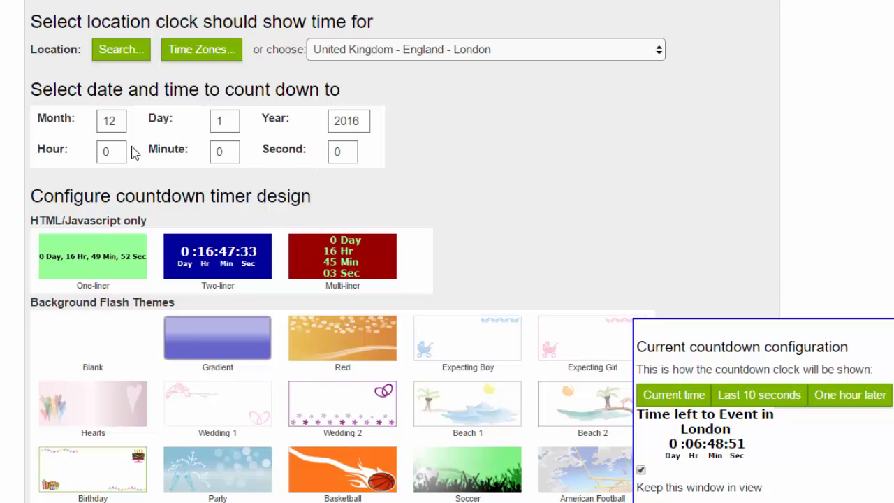
Set the day of the date to count down to as 31.
{"action": "left_click", "coordinate": [231, 121]}
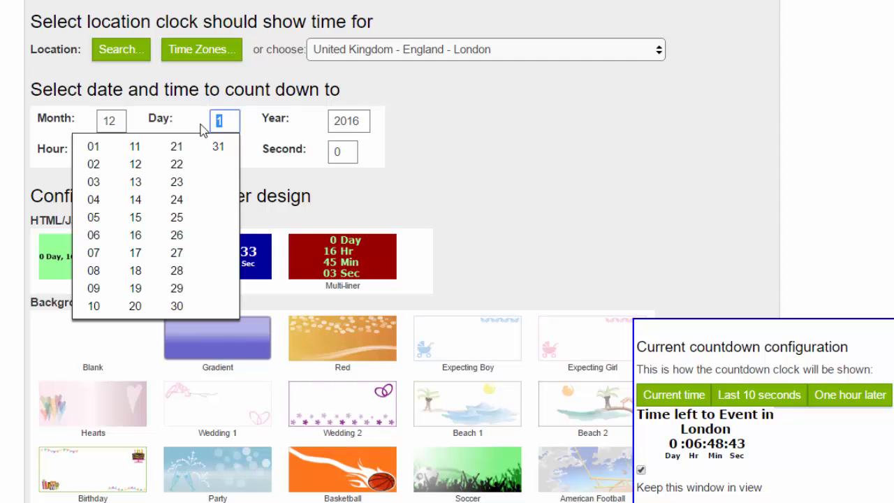
{"action": "left_click", "coordinate": [218, 147]}
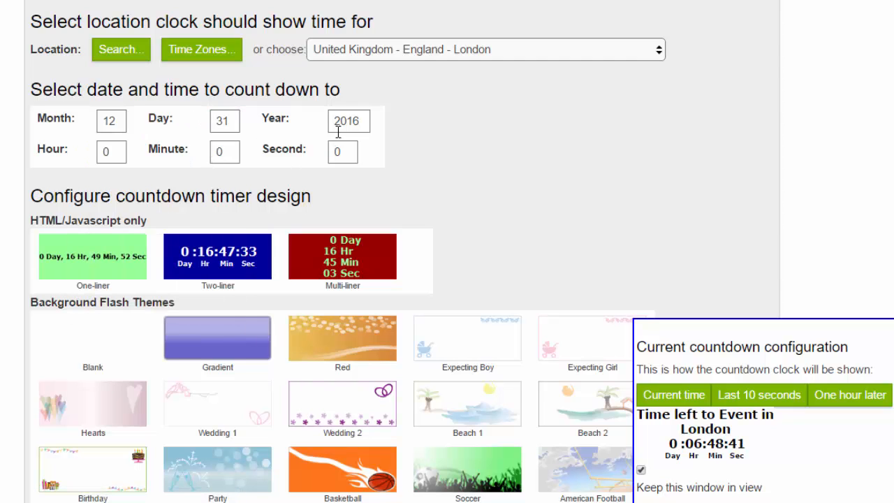
{"action": "scroll", "coordinate": [419, 209], "scroll_direction": "up", "scroll_amount": 1}
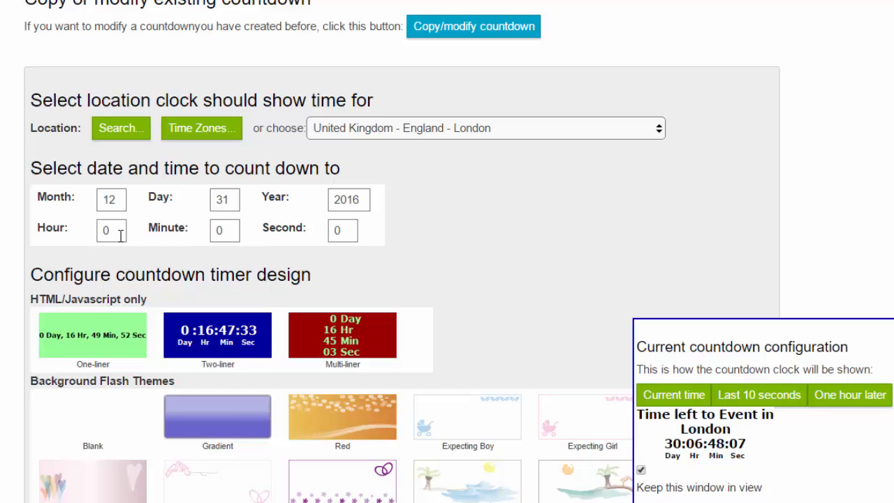
Try the blue 0099FF as the timer's background color, then return it to white FFFFFF.
{"action": "scroll", "coordinate": [467, 233], "scroll_direction": "down", "scroll_amount": 3}
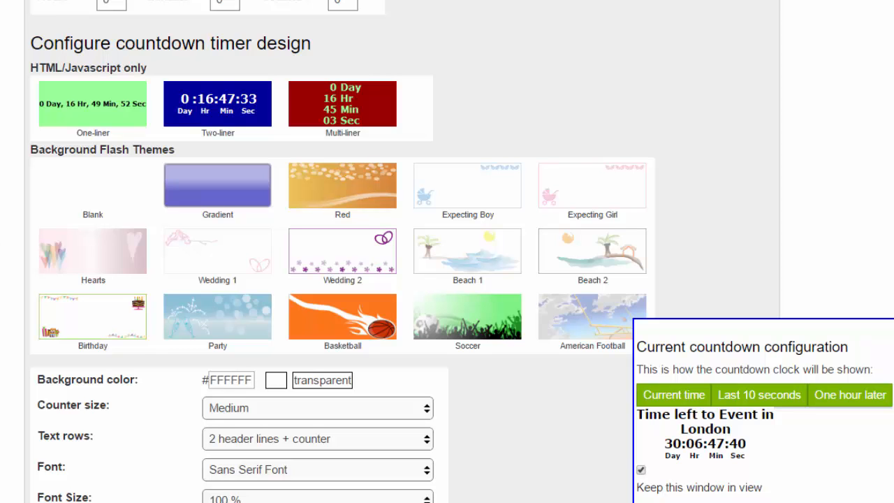
{"action": "scroll", "coordinate": [342, 251], "scroll_direction": "down", "scroll_amount": 5}
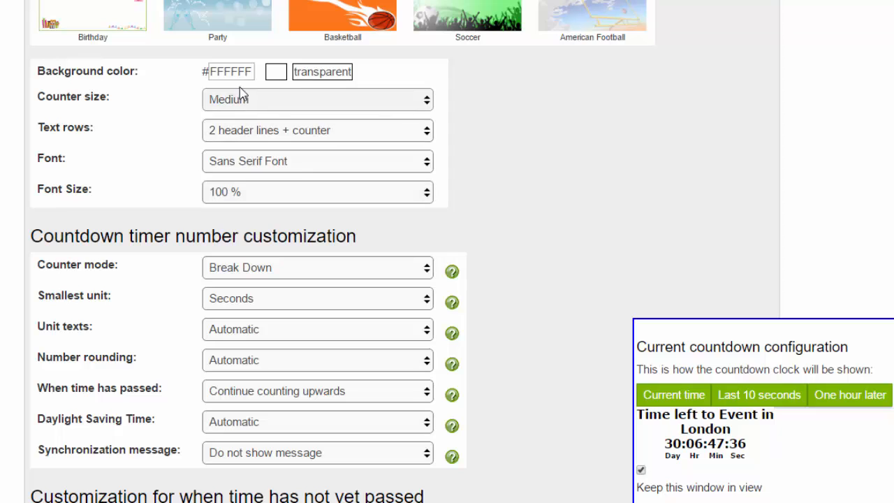
{"action": "left_click", "coordinate": [275, 72]}
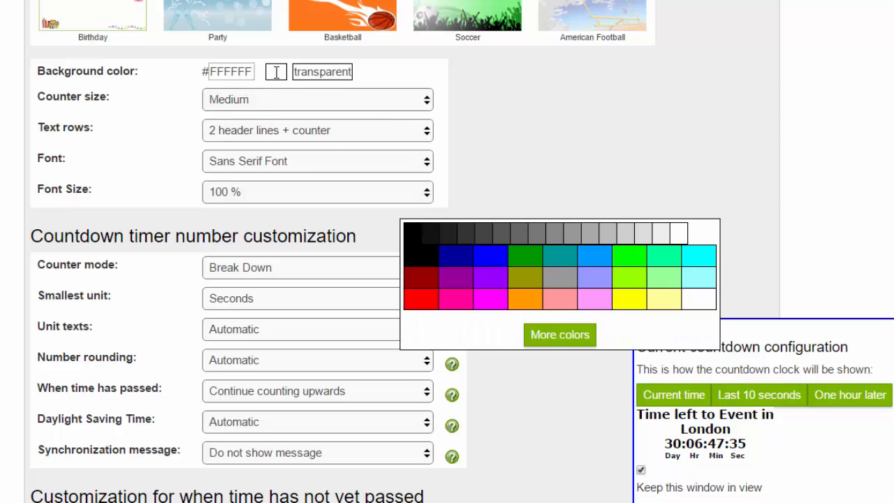
{"action": "left_click", "coordinate": [607, 264]}
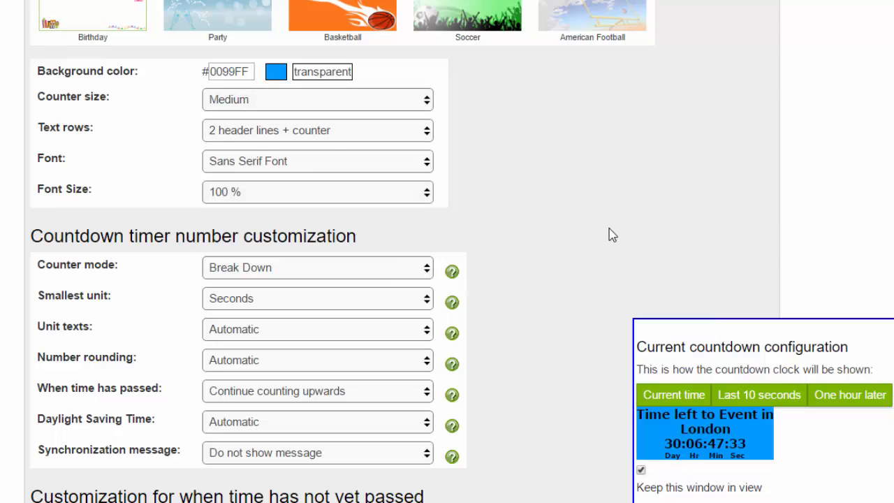
{"action": "left_click", "coordinate": [276, 73]}
{"action": "left_click", "coordinate": [678, 232]}
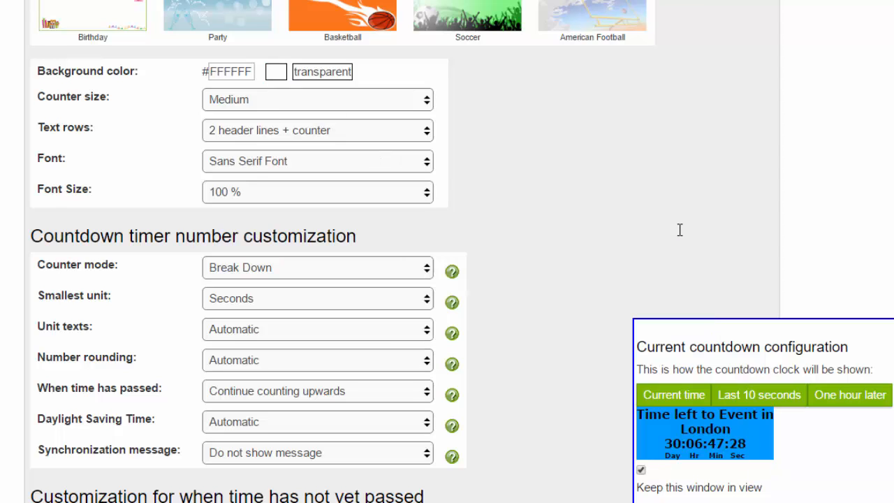
Set the timer's background color to light grey EEEEEE and its text rows to Header line + counter.
{"action": "left_click", "coordinate": [277, 72]}
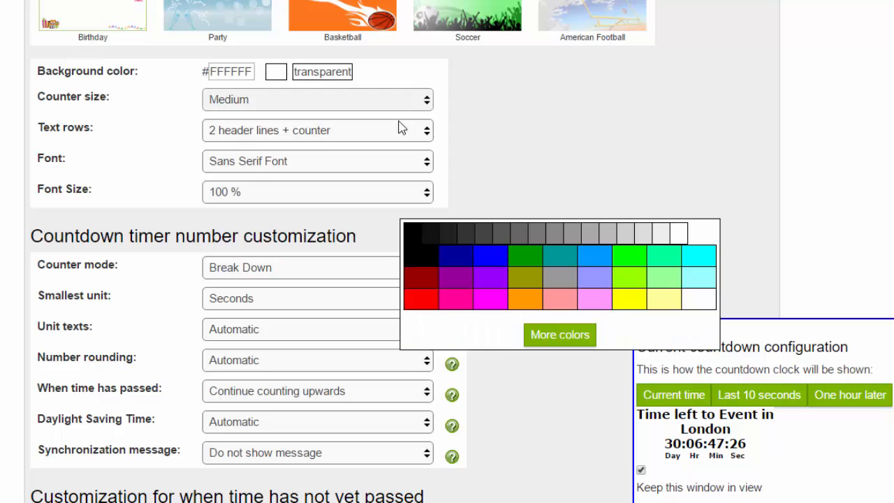
{"action": "left_click", "coordinate": [659, 236]}
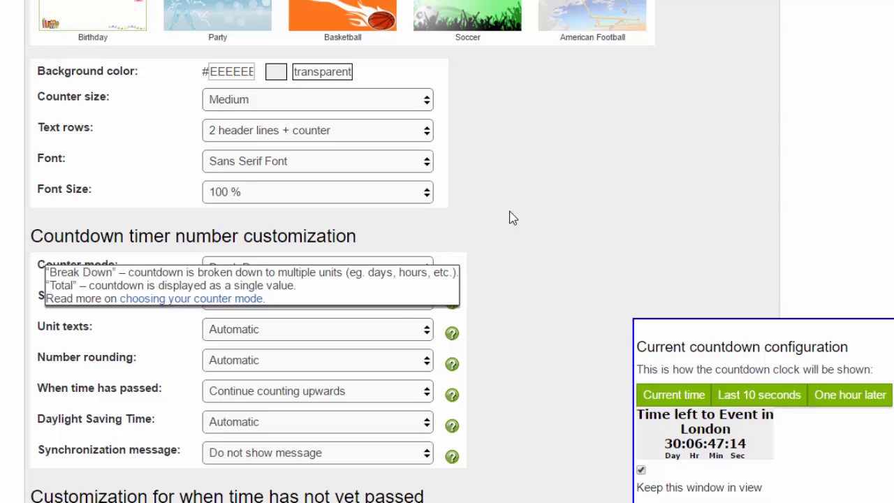
{"action": "left_click", "coordinate": [314, 131]}
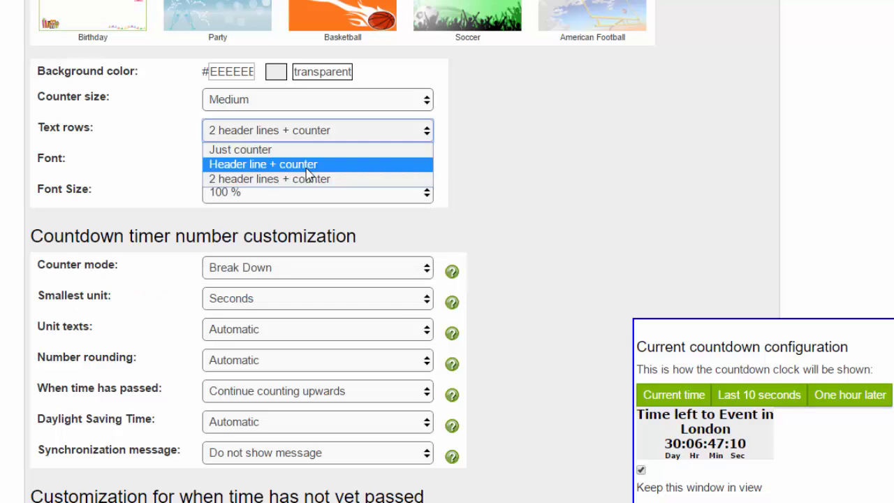
{"action": "left_click", "coordinate": [309, 165]}
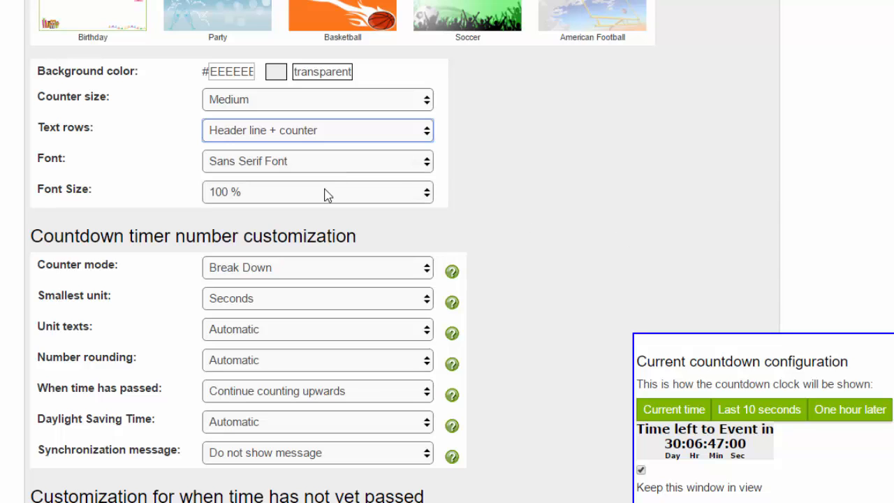
{"action": "scroll", "coordinate": [595, 216], "scroll_direction": "down", "scroll_amount": 2}
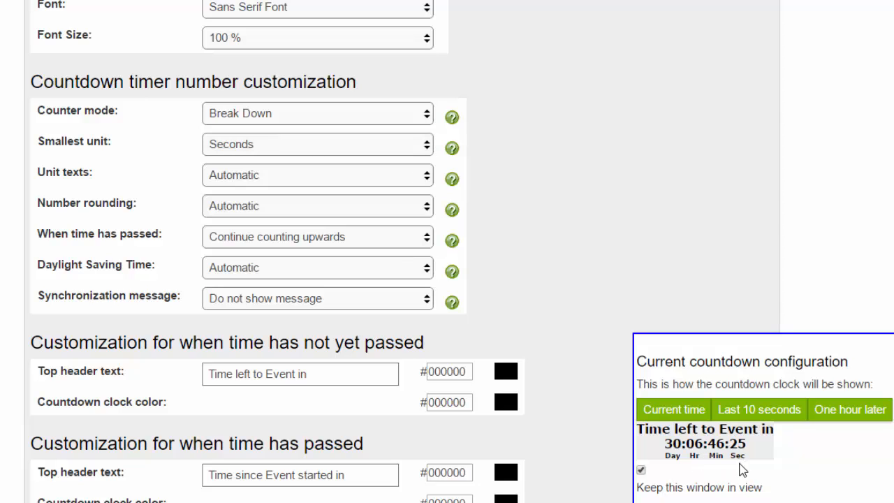
{"action": "left_click", "coordinate": [312, 184]}
{"action": "left_click", "coordinate": [312, 184]}
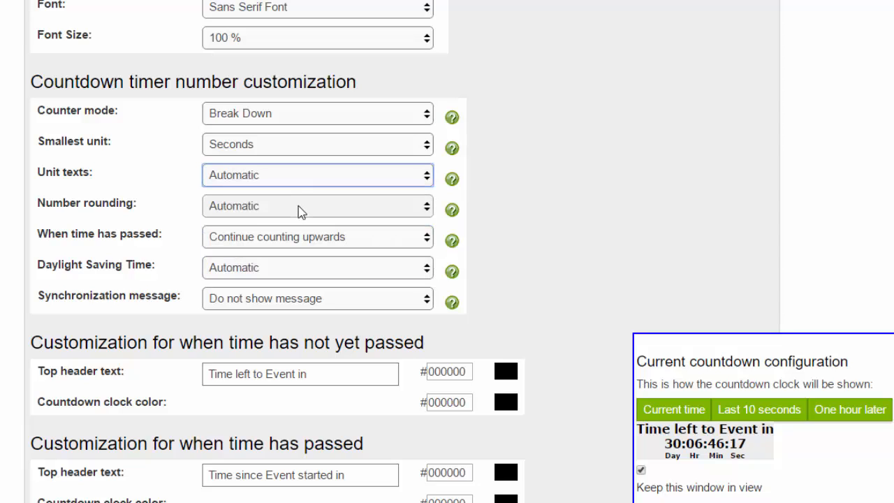
{"action": "left_click", "coordinate": [302, 212]}
{"action": "left_click", "coordinate": [300, 211]}
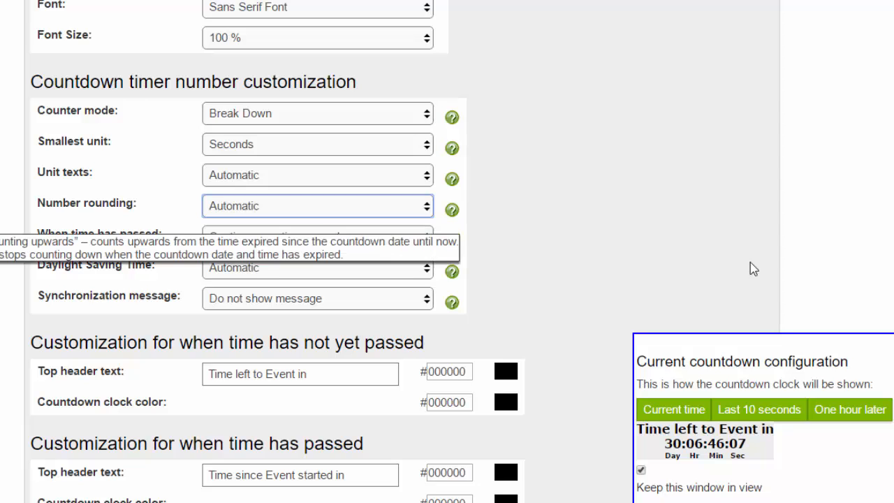
Preview the countdown's last 10 seconds and make the timer stop at 0 when time has passed.
{"action": "left_click", "coordinate": [750, 417]}
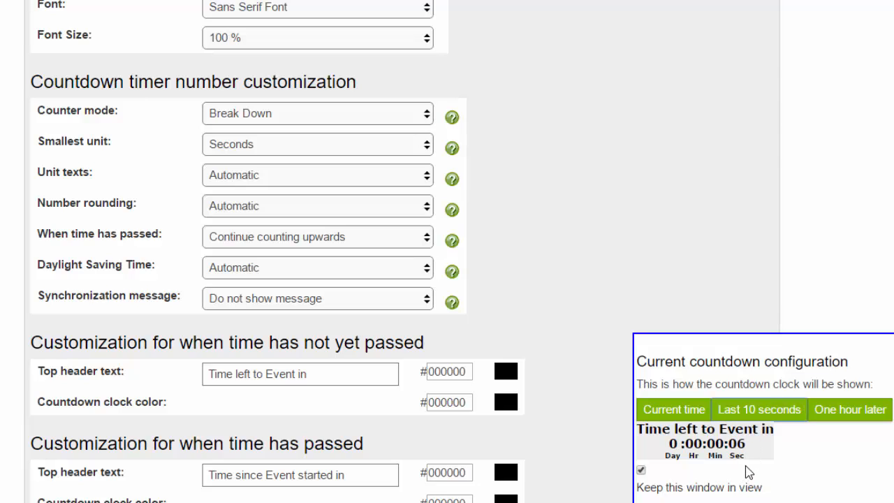
{"action": "left_click", "coordinate": [313, 240]}
{"action": "left_click", "coordinate": [293, 273]}
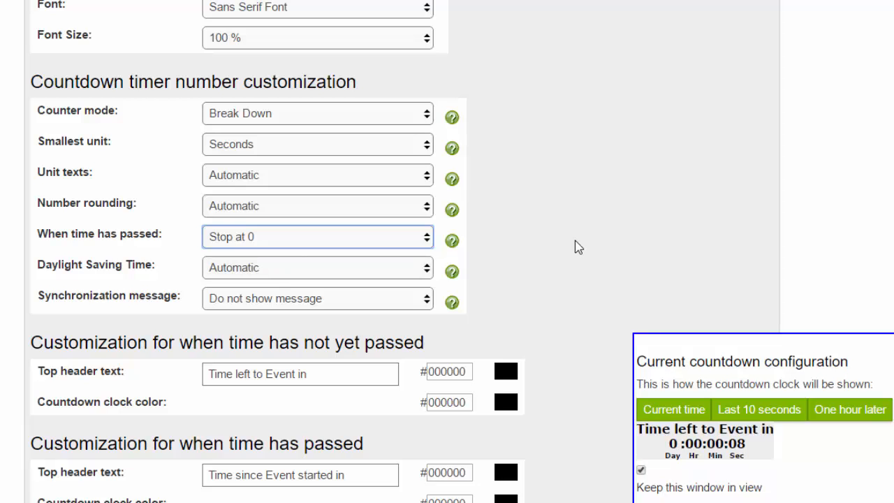
Set the top header text for when time has not yet passed to "Prize Draw Ends in..." and preview the timer at the current time.
{"action": "scroll", "coordinate": [578, 244], "scroll_direction": "down", "scroll_amount": 1}
{"action": "scroll", "coordinate": [578, 244], "scroll_direction": "down", "scroll_amount": 3}
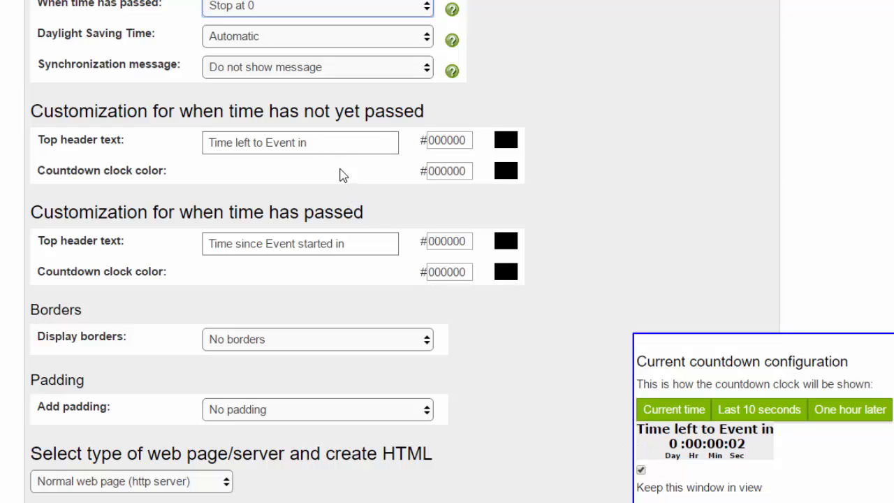
{"action": "left_click_drag", "start_coordinate": [321, 144], "coordinate": [180, 150]}
{"action": "type", "text": "Prize Draw Ends"}
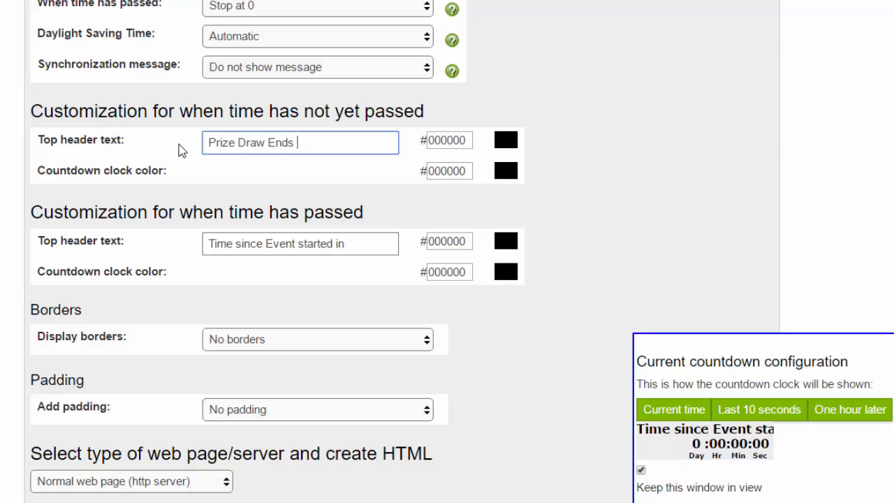
{"action": "type", "text": " in..."}
{"action": "key", "text": "Tab"}
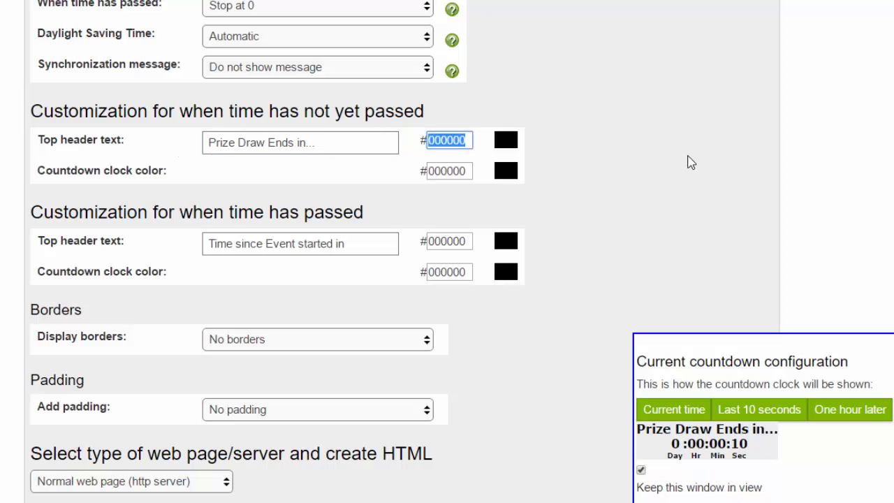
{"action": "left_click", "coordinate": [685, 408]}
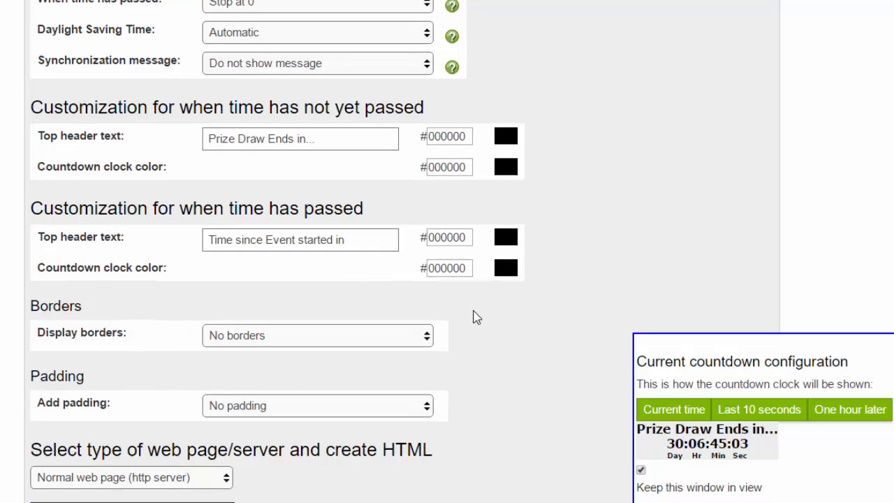
Display a common border around the countdown timer.
{"action": "scroll", "coordinate": [473, 314], "scroll_direction": "down", "scroll_amount": 1}
{"action": "left_click", "coordinate": [351, 267]}
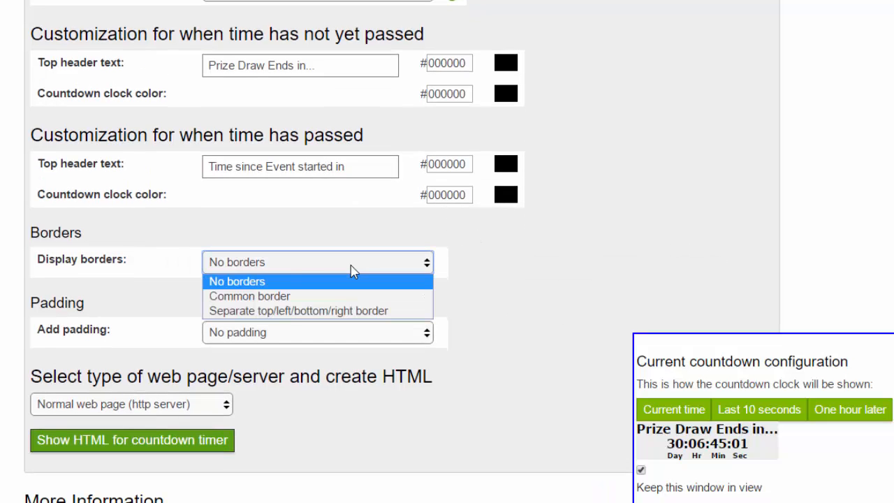
{"action": "left_click", "coordinate": [321, 301]}
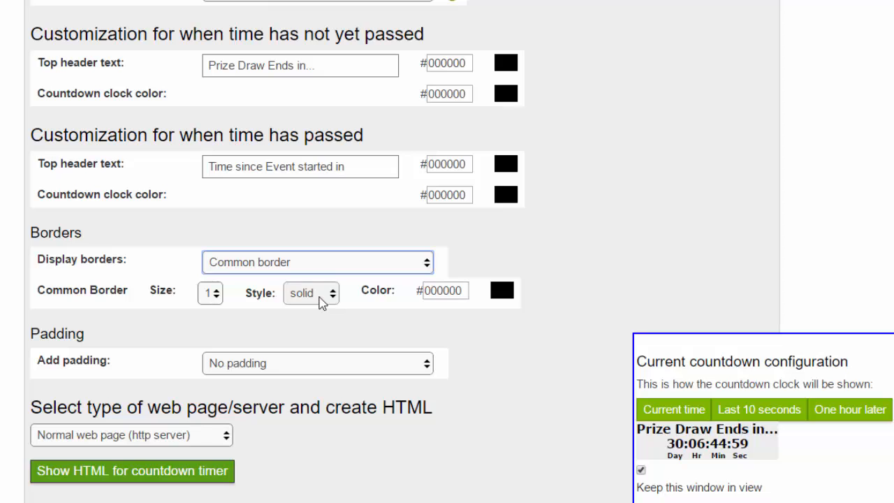
{"action": "left_click", "coordinate": [579, 260]}
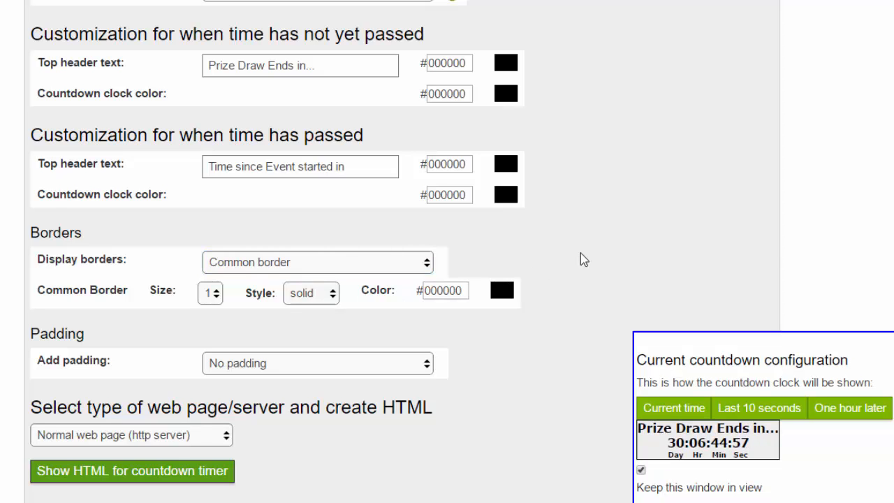
Add common padding on each side of the timer with a padding size of 4.
{"action": "left_click", "coordinate": [383, 364]}
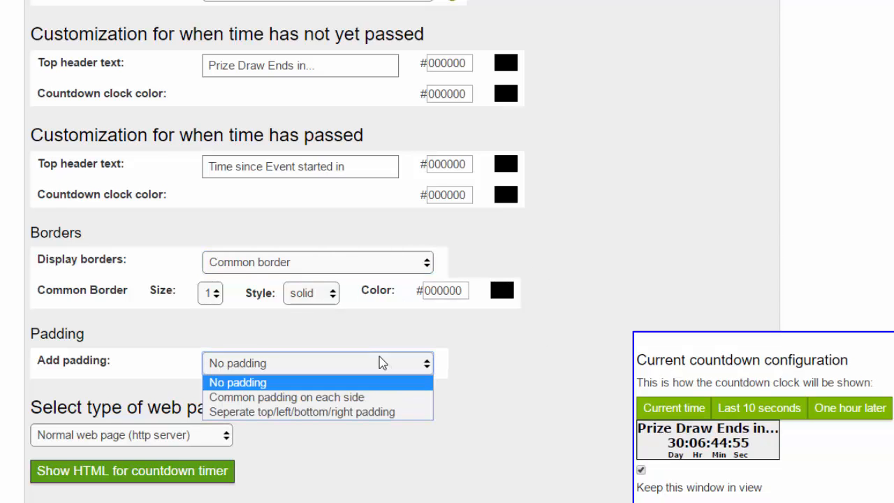
{"action": "left_click", "coordinate": [371, 398]}
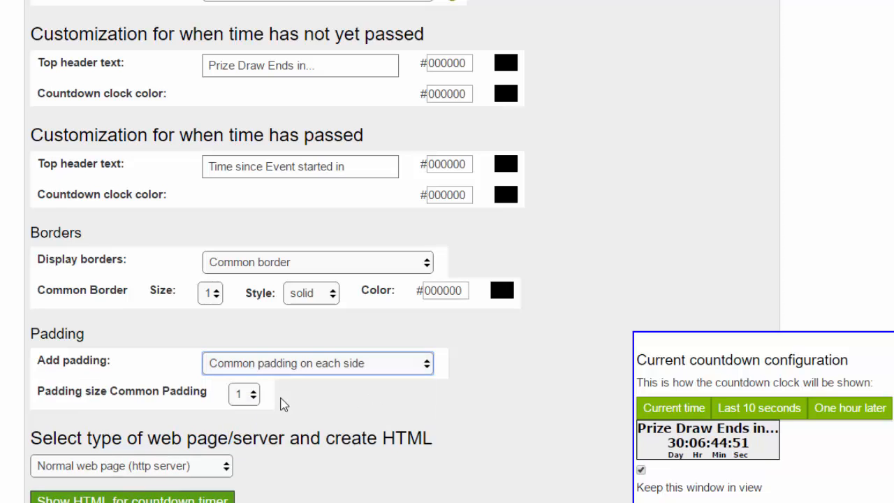
{"action": "left_click", "coordinate": [255, 395]}
{"action": "left_click", "coordinate": [255, 395]}
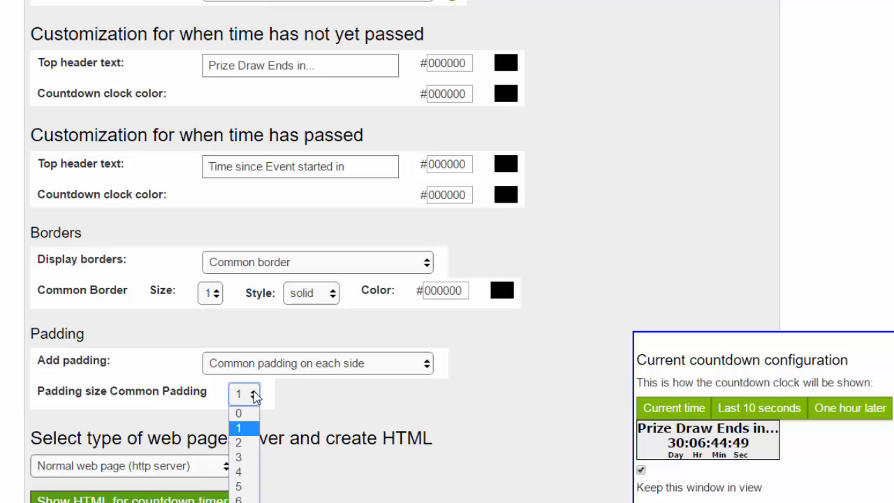
{"action": "left_click", "coordinate": [246, 472]}
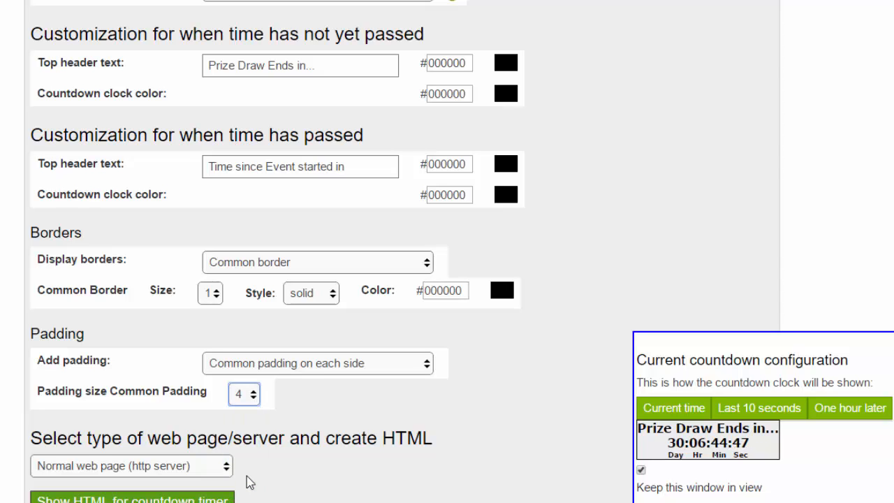
{"action": "left_click", "coordinate": [571, 269]}
Keep Normal web page (http server) as the web page type for creating the HTML.
{"action": "scroll", "coordinate": [571, 270], "scroll_direction": "down", "scroll_amount": 2}
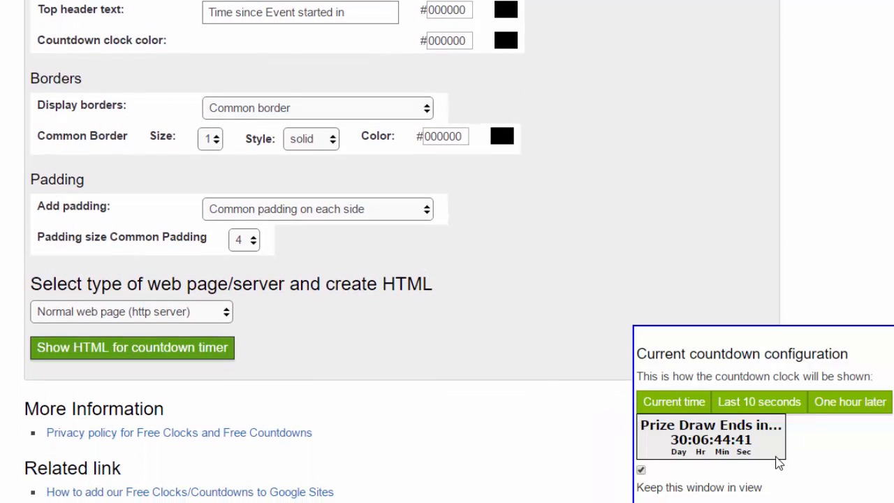
{"action": "left_click", "coordinate": [147, 316]}
{"action": "left_click", "coordinate": [147, 317]}
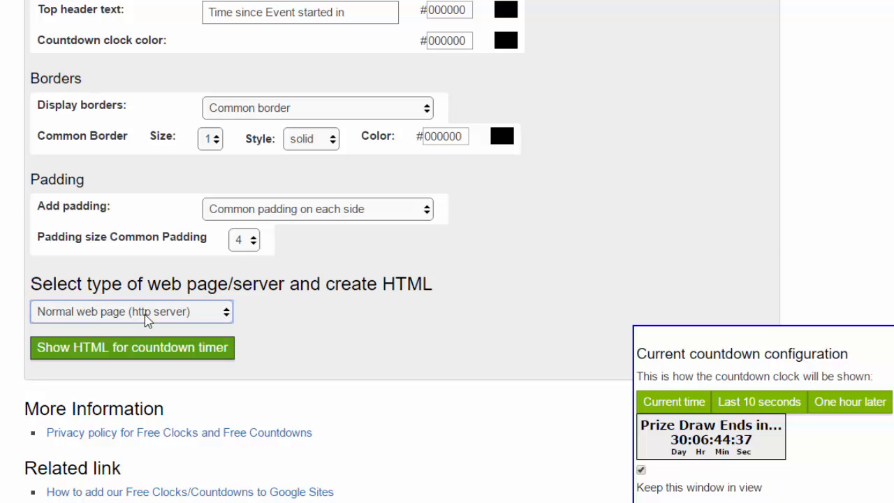
Generate the HTML code for the countdown timer and copy the entire iframe code.
{"action": "left_click", "coordinate": [138, 354]}
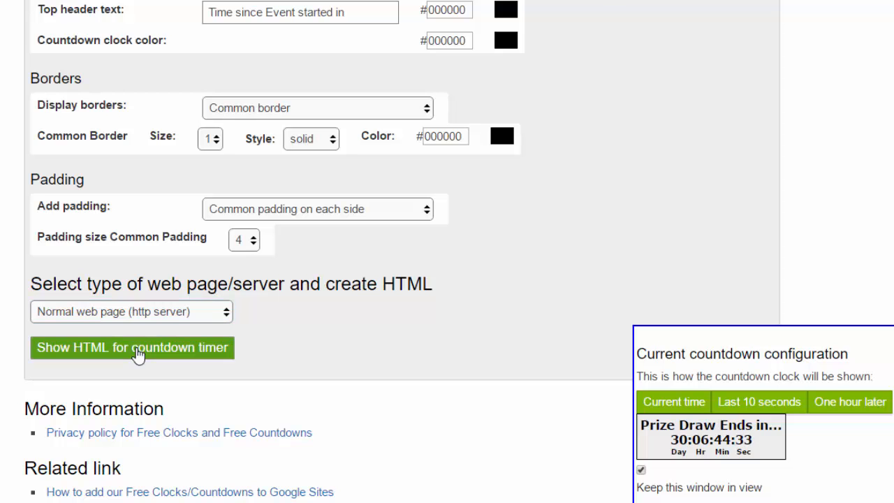
{"action": "scroll", "coordinate": [556, 316], "scroll_direction": "down", "scroll_amount": 1}
{"action": "scroll", "coordinate": [551, 316], "scroll_direction": "down", "scroll_amount": 3}
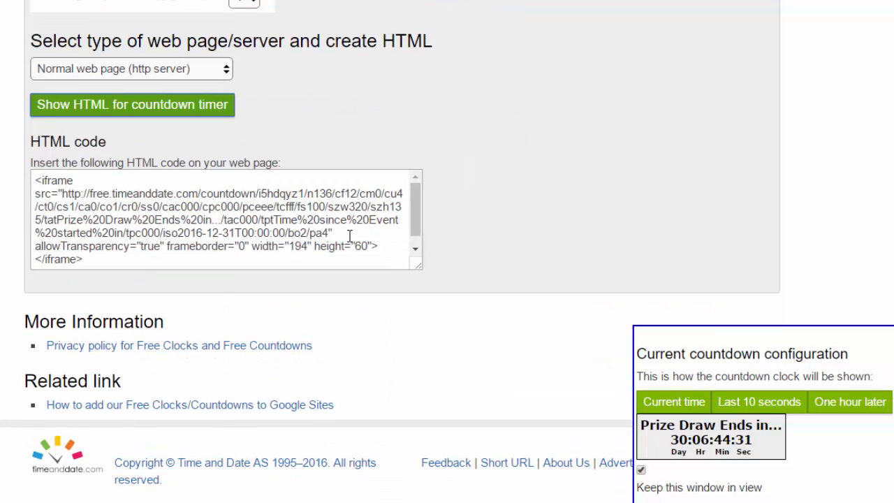
{"action": "left_click", "coordinate": [220, 211]}
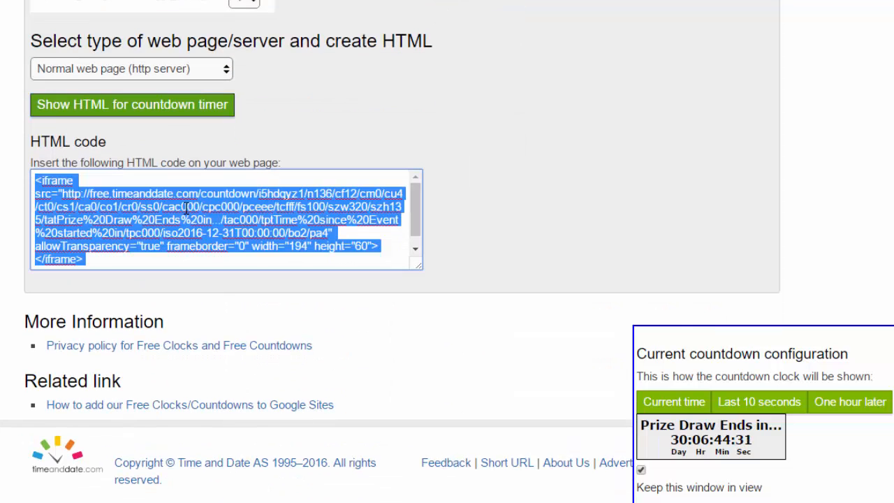
{"action": "right_click", "coordinate": [124, 214]}
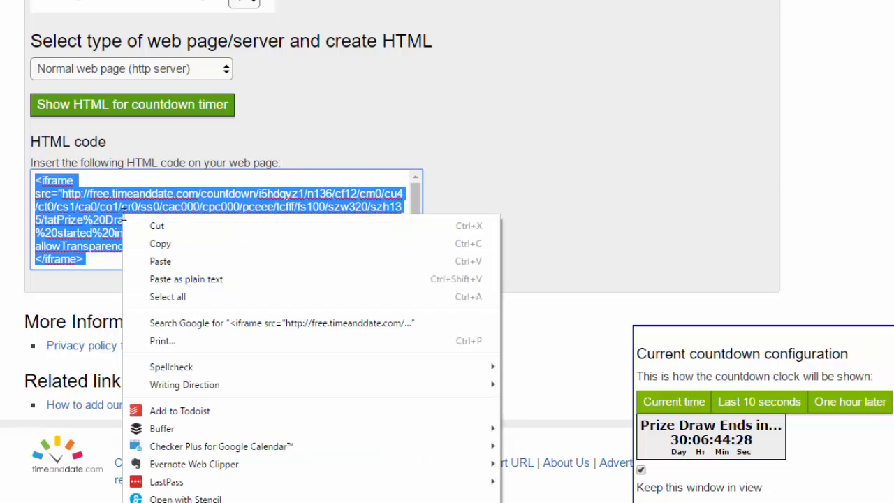
{"action": "left_click", "coordinate": [155, 244]}
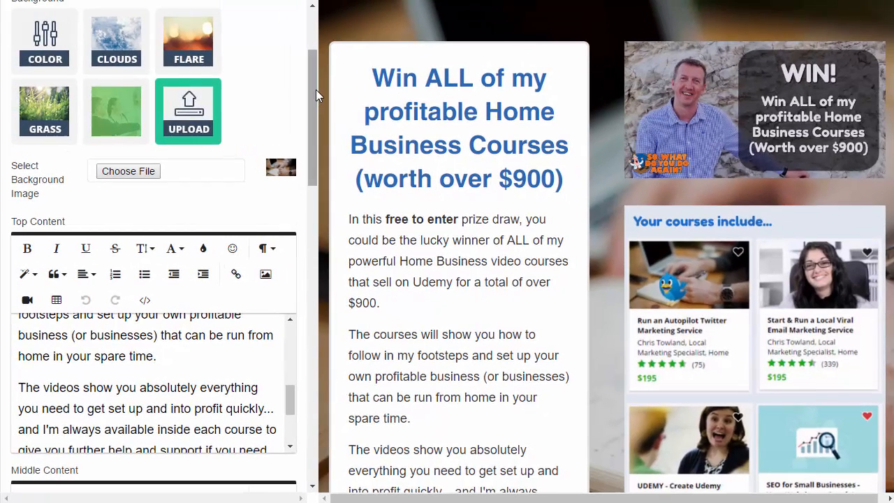
In the UpViral lead page editor, add the placeholder line "xxxxxxxxxx" to Top Content, above the "The prize draw is totally free to enter" paragraph.
{"action": "mouse_move", "coordinate": [316, 89]}
{"action": "left_mouse_down"}
{"action": "mouse_move", "coordinate": [309, 40]}
{"action": "mouse_move", "coordinate": [306, 145]}
{"action": "mouse_move", "coordinate": [309, 105]}
{"action": "left_mouse_up"}
{"action": "scroll", "coordinate": [423, 244], "scroll_direction": "down", "scroll_amount": 3}
{"action": "scroll", "coordinate": [424, 244], "scroll_direction": "up", "scroll_amount": 3}
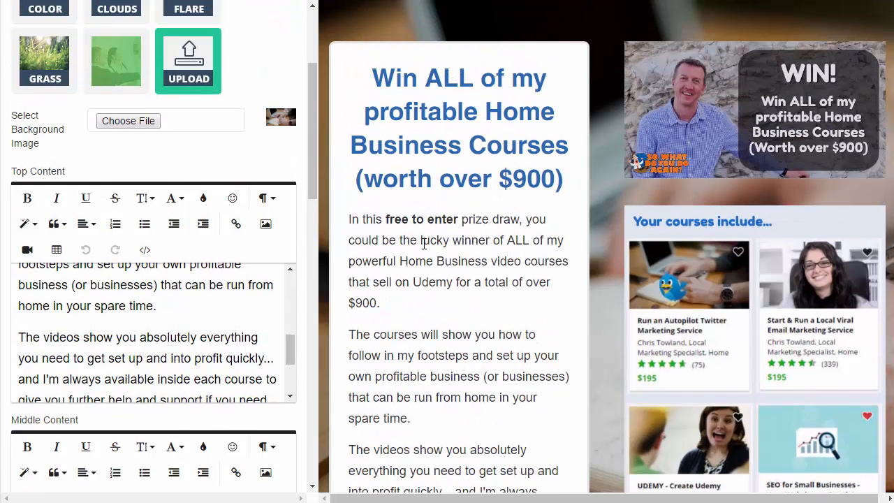
{"action": "scroll", "coordinate": [446, 254], "scroll_direction": "down", "scroll_amount": 1}
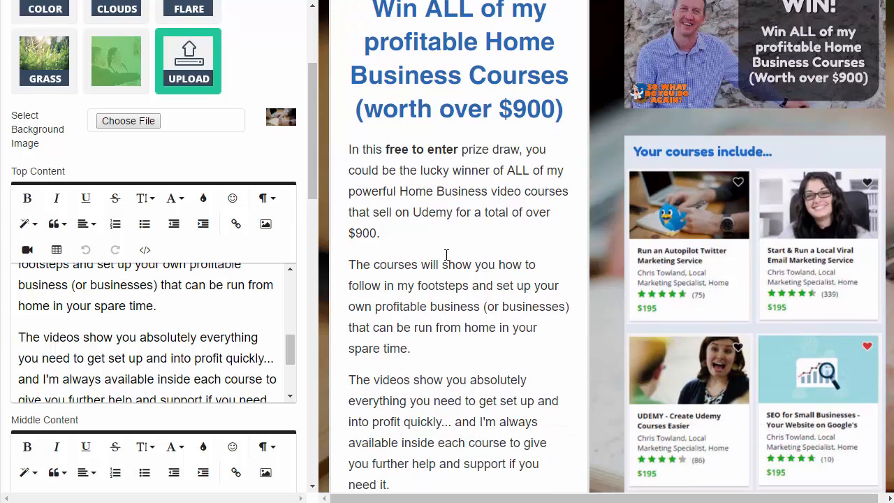
{"action": "scroll", "coordinate": [446, 254], "scroll_direction": "up", "scroll_amount": 1}
{"action": "scroll", "coordinate": [447, 258], "scroll_direction": "down", "scroll_amount": 6}
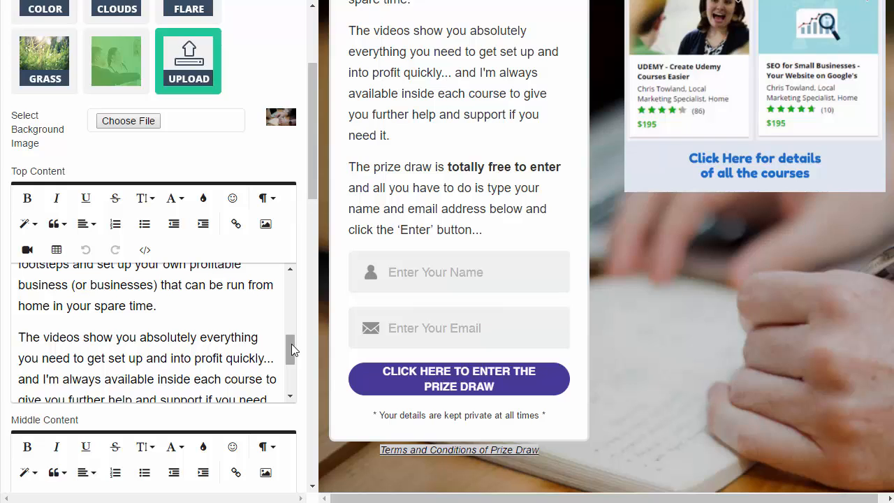
{"action": "left_click_drag", "start_coordinate": [292, 343], "coordinate": [290, 370]}
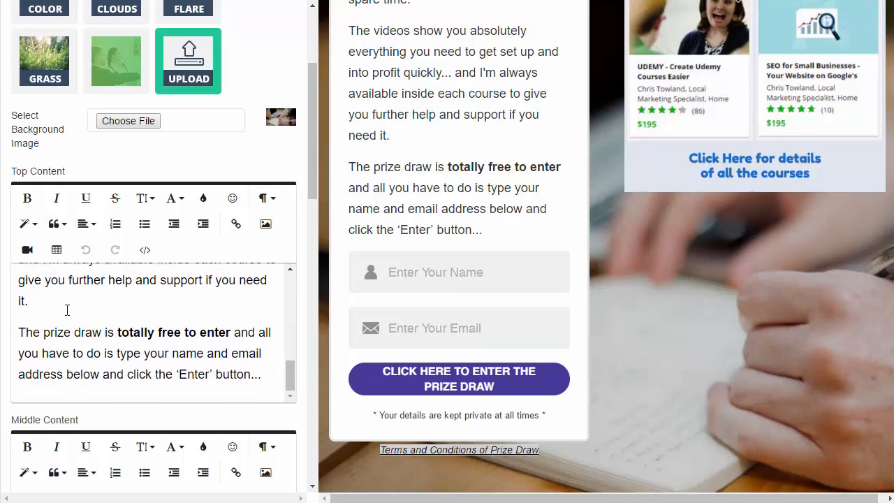
{"action": "left_click", "coordinate": [48, 301]}
{"action": "key", "text": "Return"}
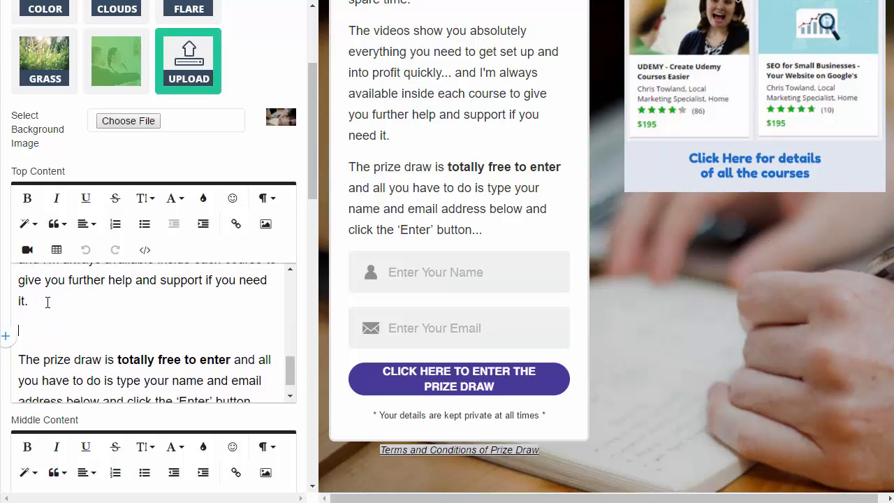
{"action": "type", "text": "xxxxxxxxxx"}
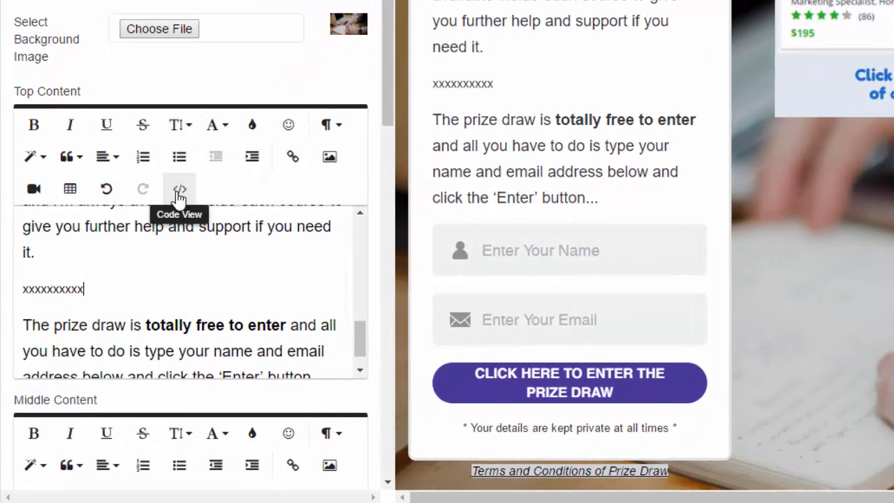
Replace the placeholder paragraph in the Top Content source code with the copied countdown iframe code, and return to the formatted view.
{"action": "left_click", "coordinate": [179, 191]}
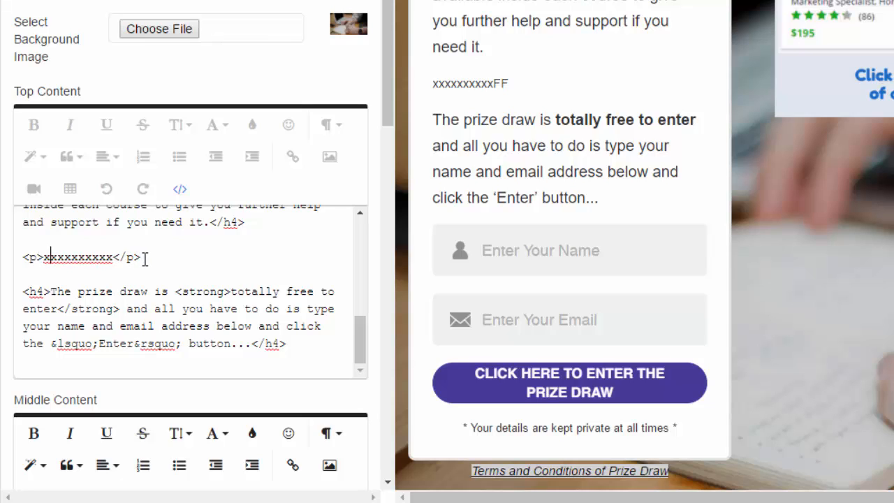
{"action": "left_click_drag", "start_coordinate": [144, 258], "coordinate": [23, 260]}
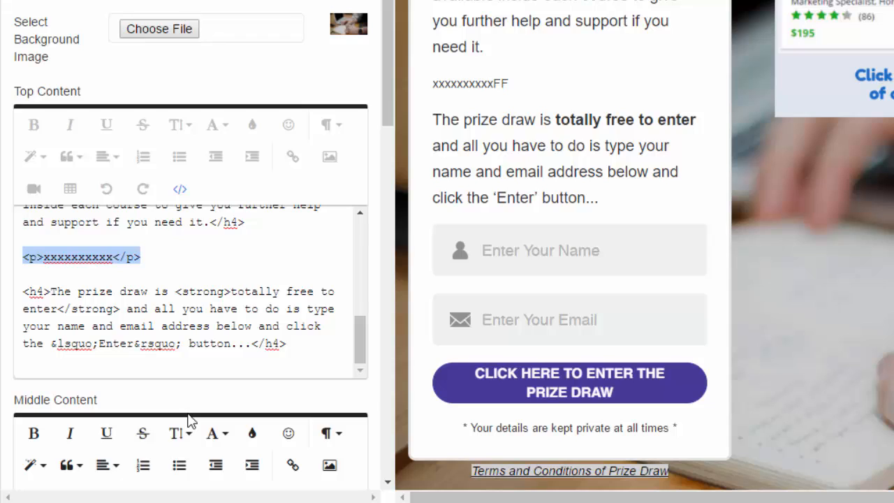
{"action": "key", "text": "Delete"}
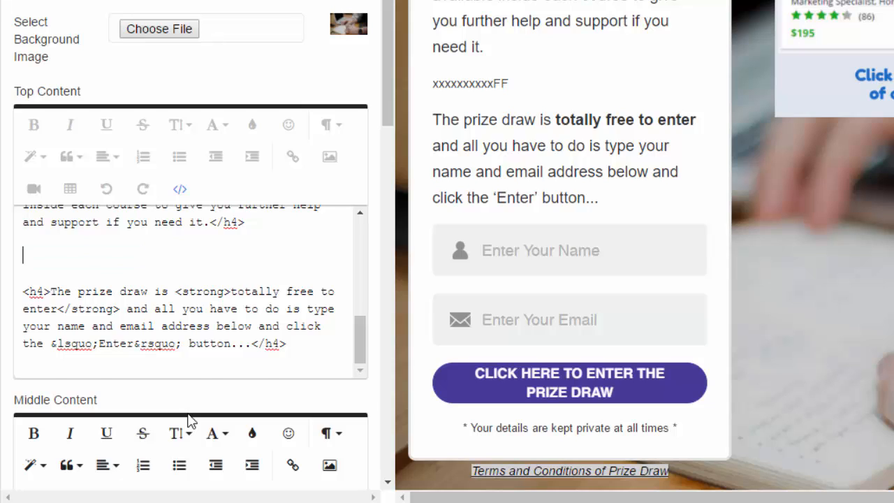
{"action": "key", "text": "ctrl+v"}
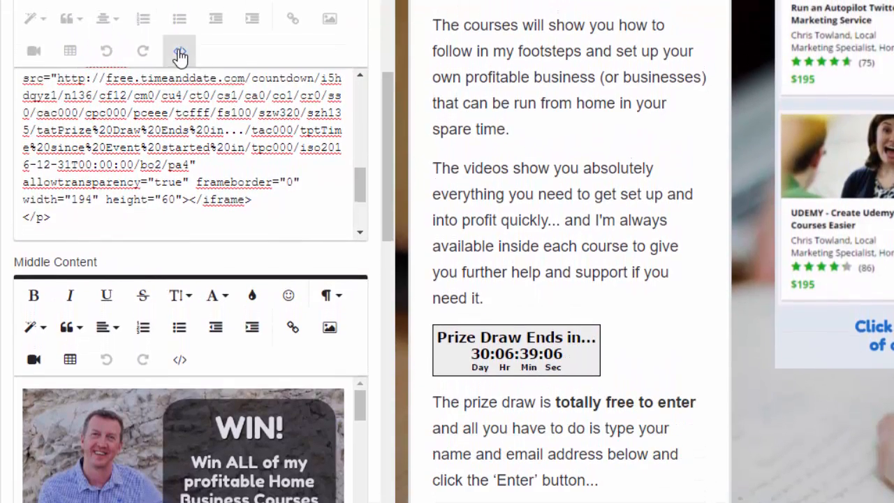
{"action": "left_click", "coordinate": [180, 54]}
{"action": "mouse_move", "coordinate": [356, 98]}
{"action": "left_mouse_down"}
{"action": "mouse_move", "coordinate": [360, 198]}
{"action": "mouse_move", "coordinate": [354, 193]}
{"action": "left_mouse_up"}
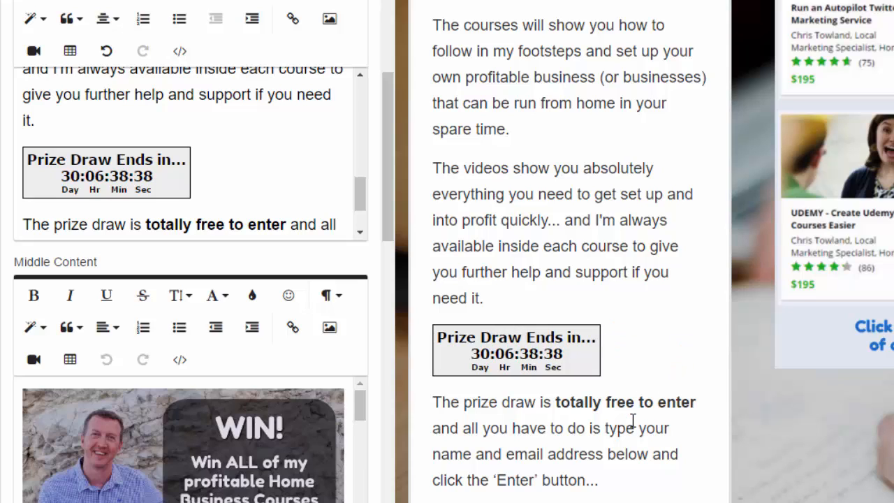
Check the countdown timer's placement in the live page preview, and save and close the lead page.
{"action": "scroll", "coordinate": [632, 419], "scroll_direction": "down", "scroll_amount": 1}
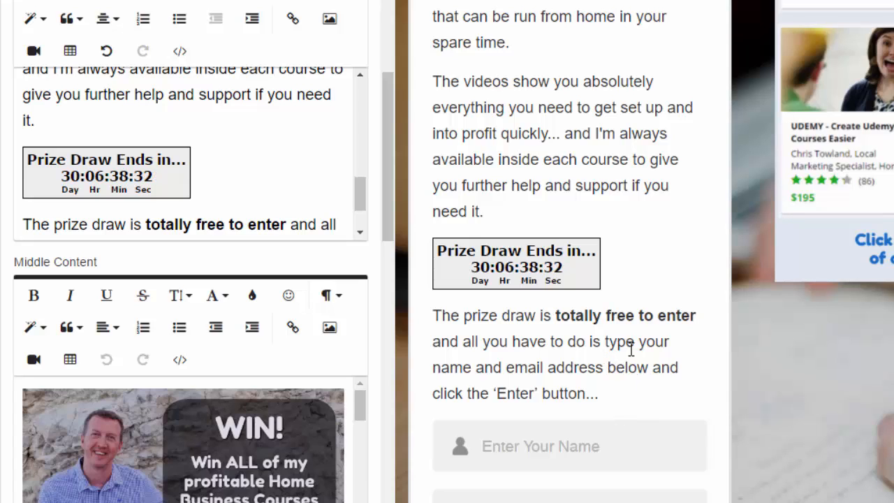
{"action": "scroll", "coordinate": [628, 356], "scroll_direction": "up", "scroll_amount": 4}
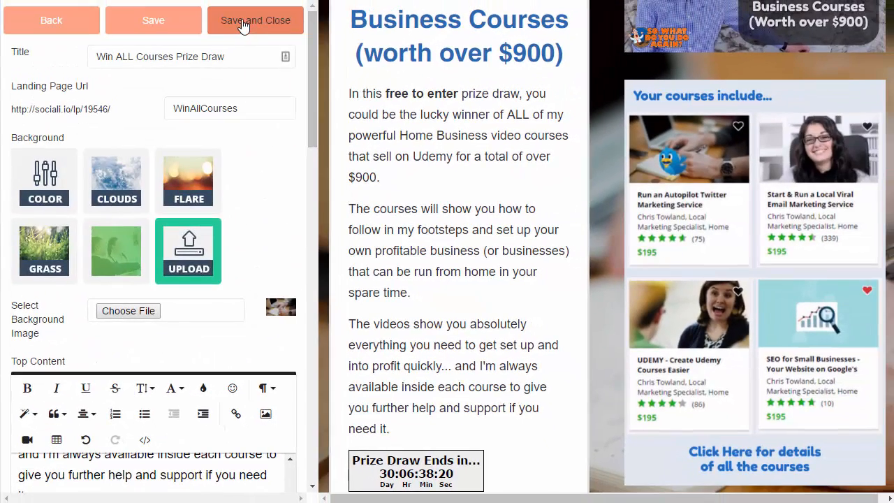
{"action": "left_click", "coordinate": [242, 23]}
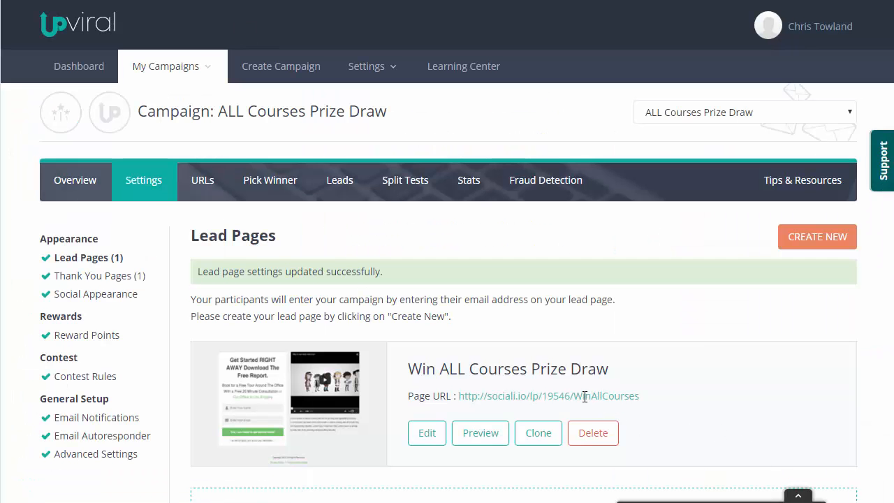
Preview the Win ALL Courses Prize Draw lead page and examine the countdown timer above the entry form.
{"action": "left_click", "coordinate": [480, 438]}
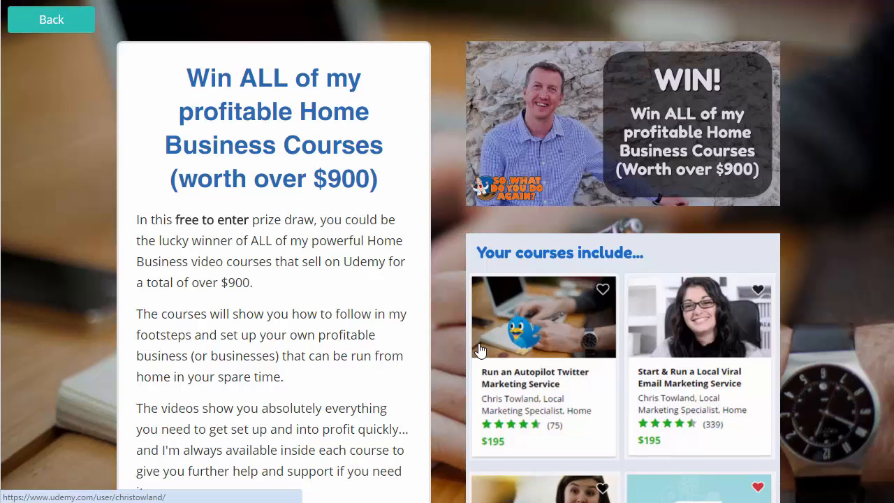
{"action": "scroll", "coordinate": [480, 349], "scroll_direction": "down", "scroll_amount": 2}
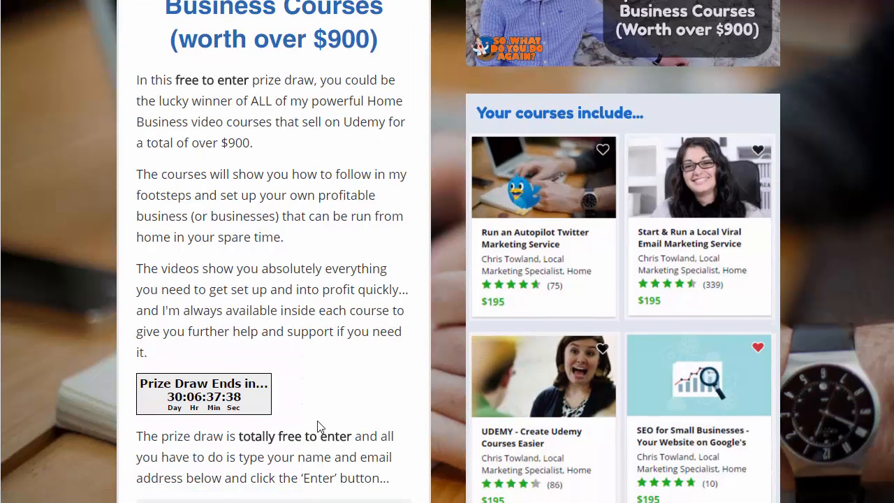
{"action": "scroll", "coordinate": [339, 379], "scroll_direction": "up", "scroll_amount": 2}
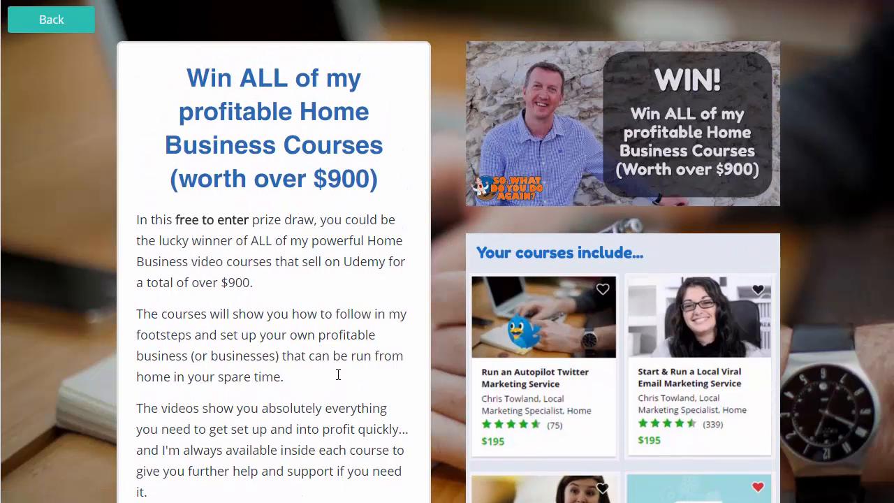
{"action": "scroll", "coordinate": [339, 379], "scroll_direction": "down", "scroll_amount": 5}
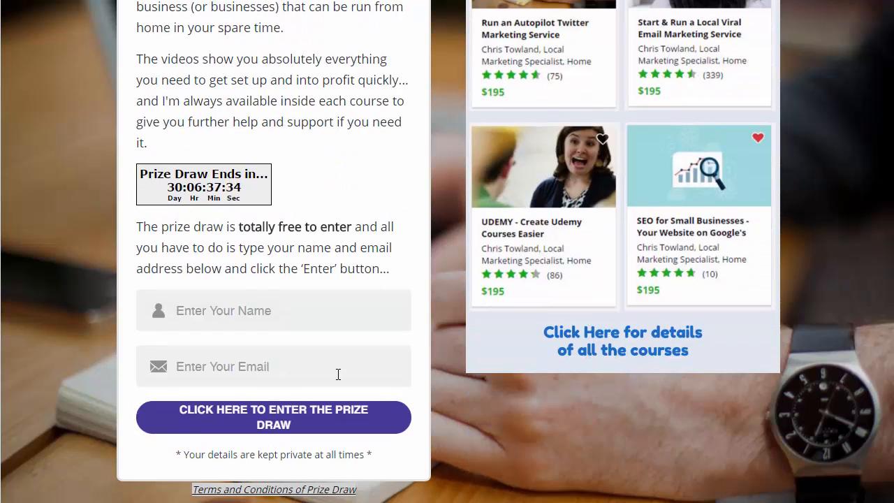
{"action": "scroll", "coordinate": [338, 374], "scroll_direction": "up", "scroll_amount": 5}
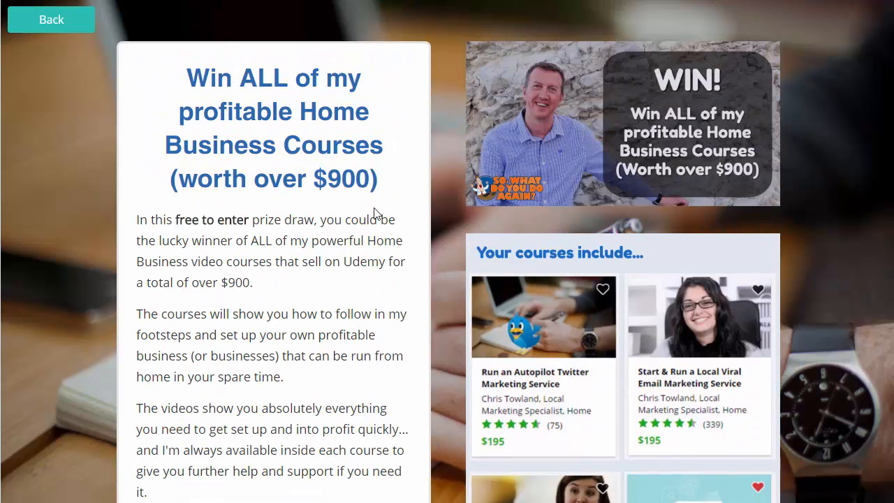